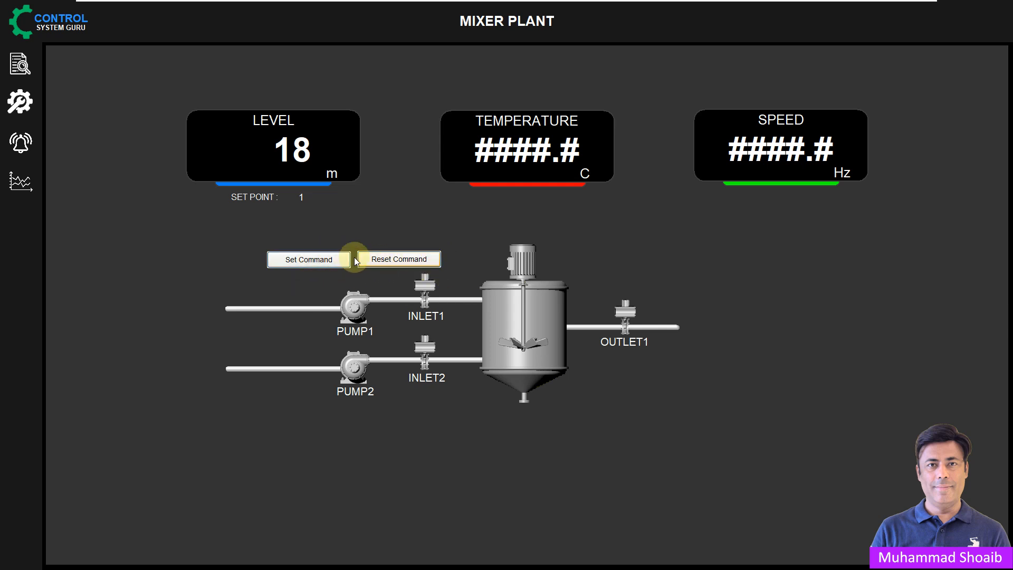
Test the Set Command and Reset Command buttons by switching PUMP1 on and off twice.
{"action": "left_click", "coordinate": [318, 261]}
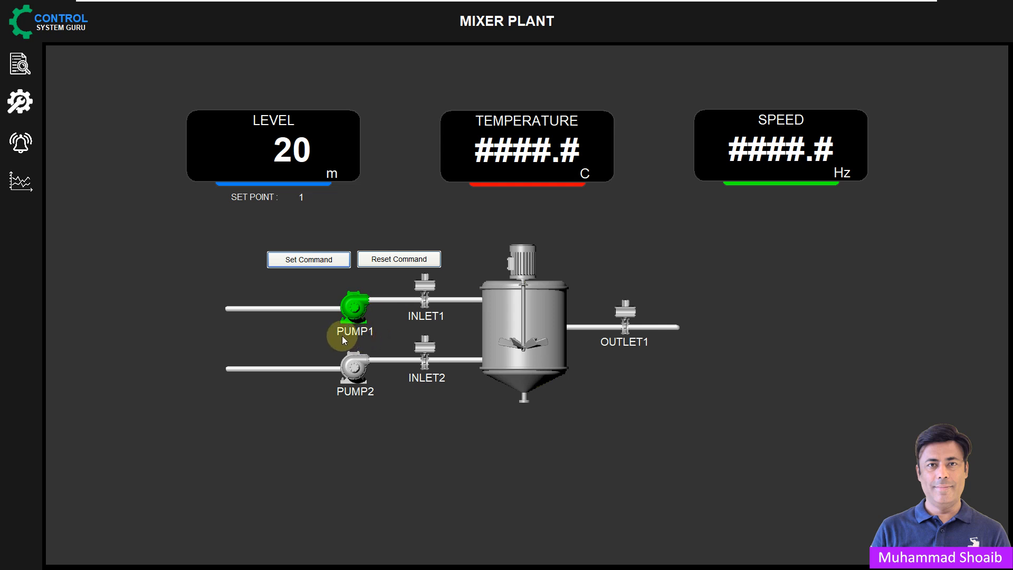
{"action": "left_click", "coordinate": [384, 260]}
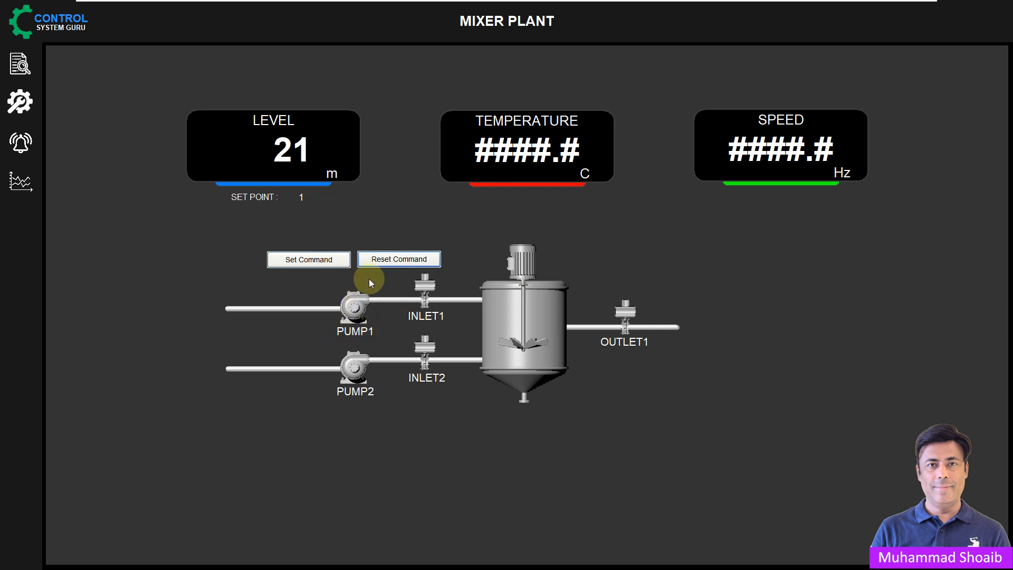
{"action": "left_click", "coordinate": [317, 260]}
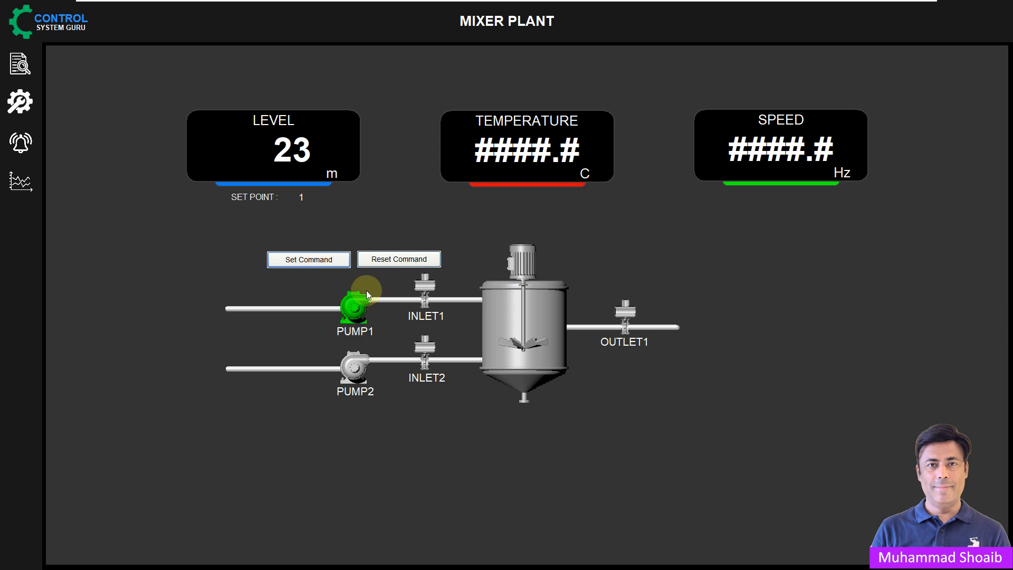
{"action": "left_click", "coordinate": [393, 264]}
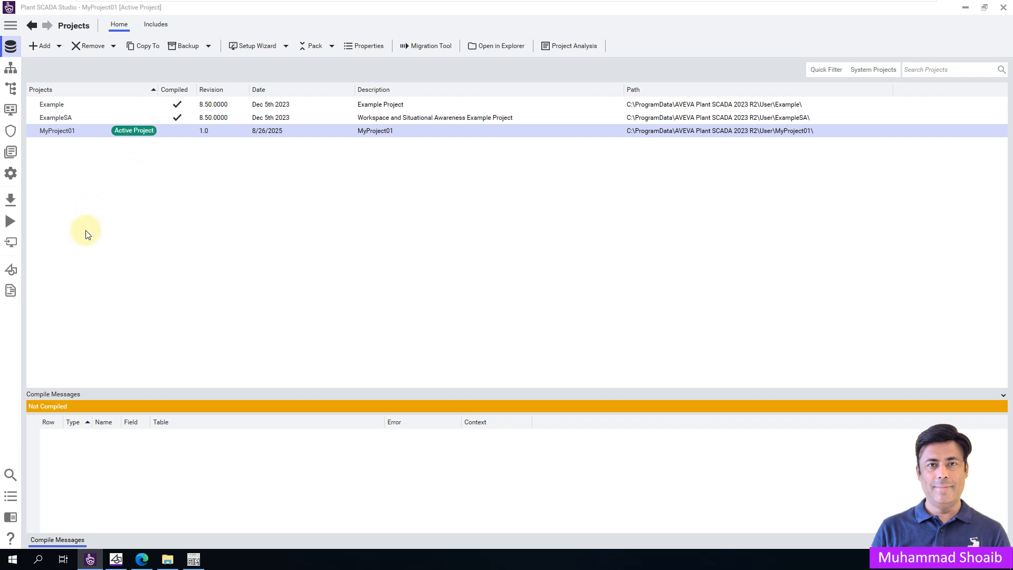
Switch to Graphics Builder and open the Overview page of the myproject01 project.
{"action": "left_click", "coordinate": [12, 270]}
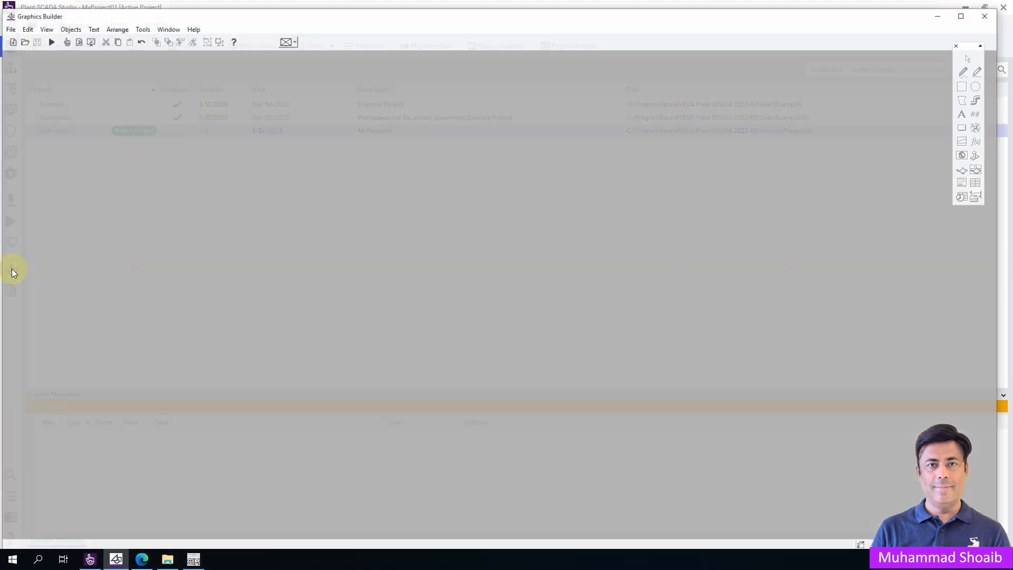
{"action": "left_click", "coordinate": [23, 32]}
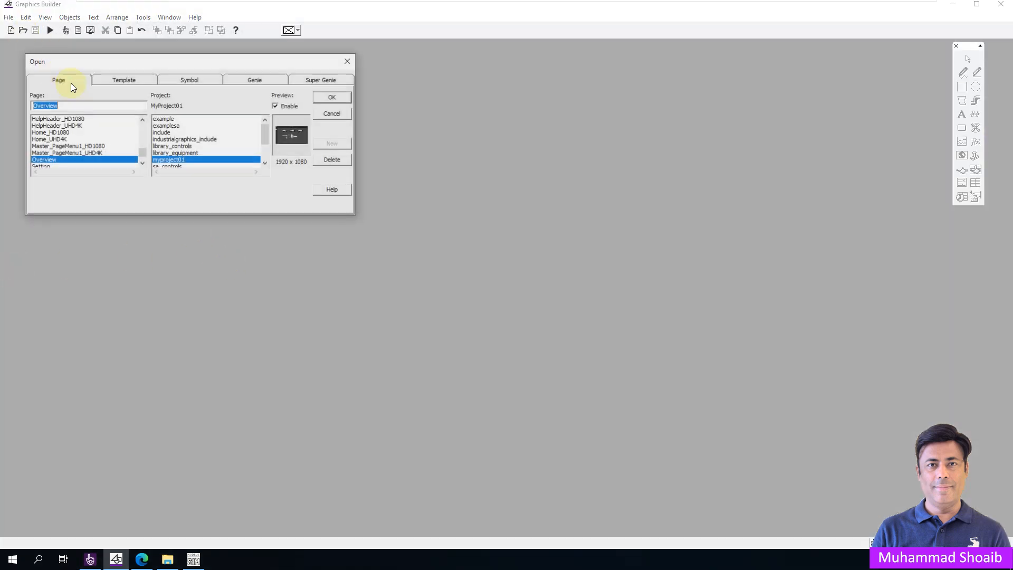
{"action": "left_click", "coordinate": [328, 97]}
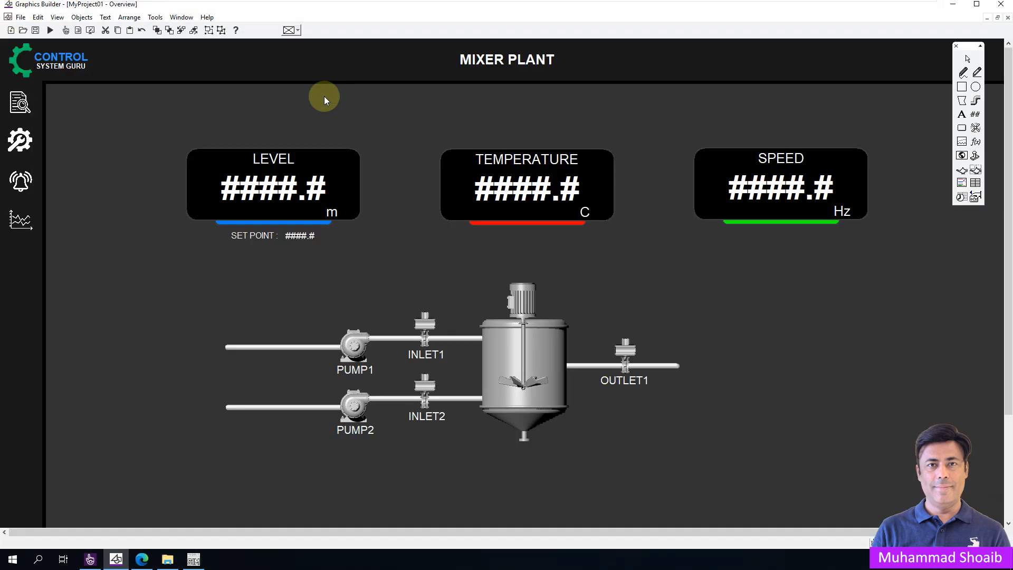
Add a small button labelled "Set Button" above the supply pipe leading to PUMP1.
{"action": "left_click", "coordinate": [960, 130]}
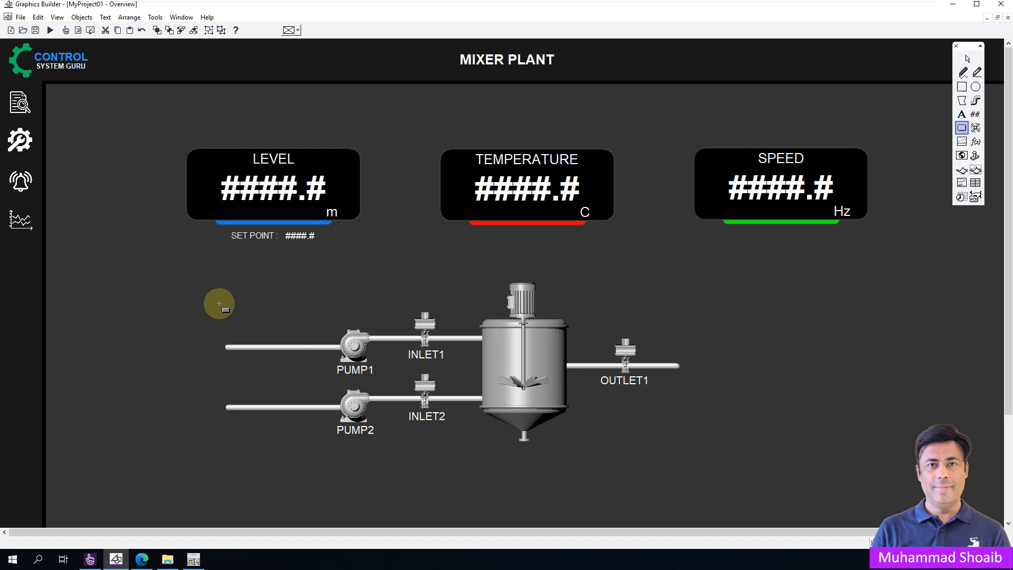
{"action": "left_click_drag", "start_coordinate": [289, 324], "coordinate": [309, 328]}
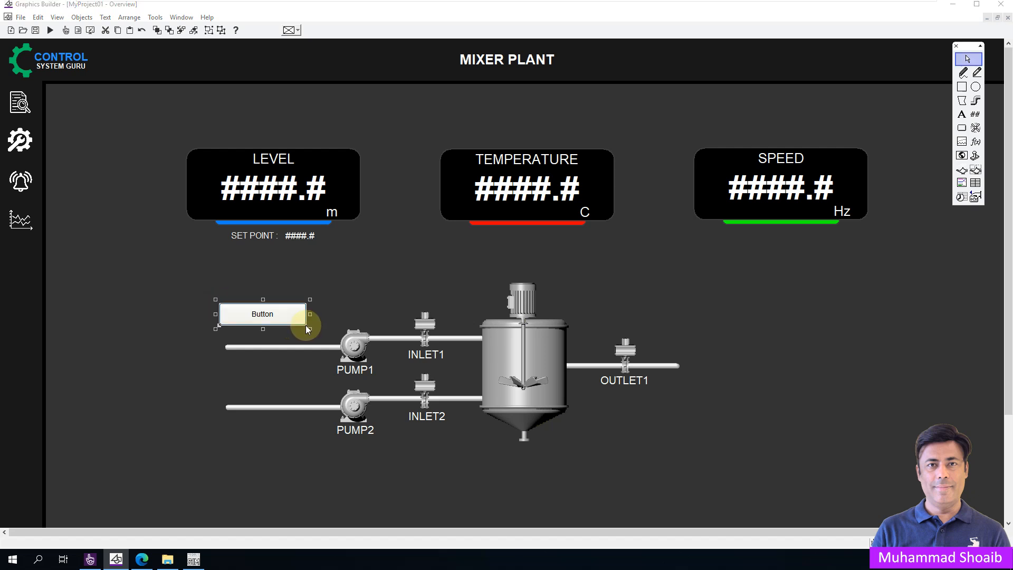
{"action": "double_click", "coordinate": [306, 325]}
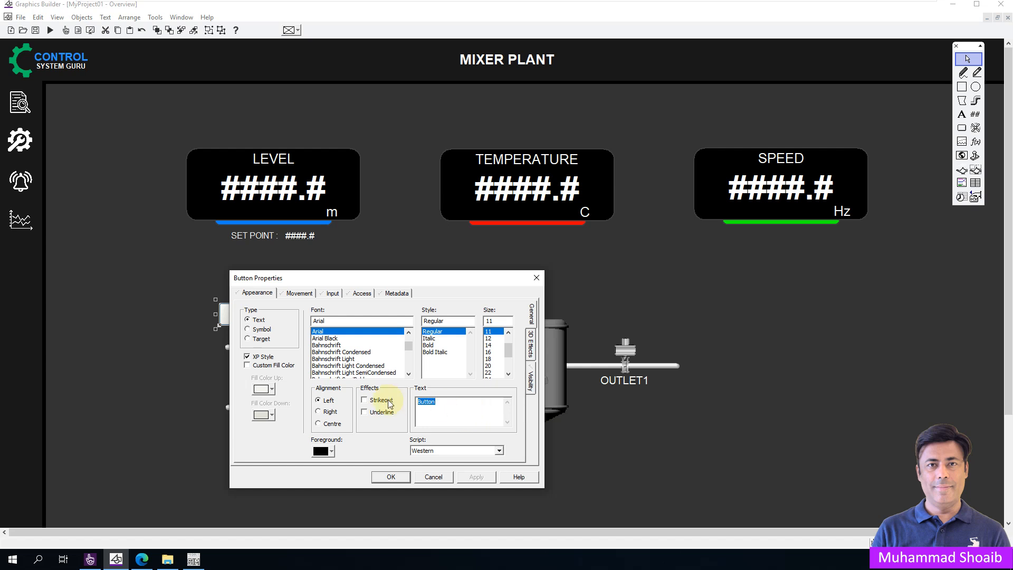
{"action": "type", "text": "R"}
{"action": "type", "text": "Se"}
{"action": "type", "text": "t Button"}
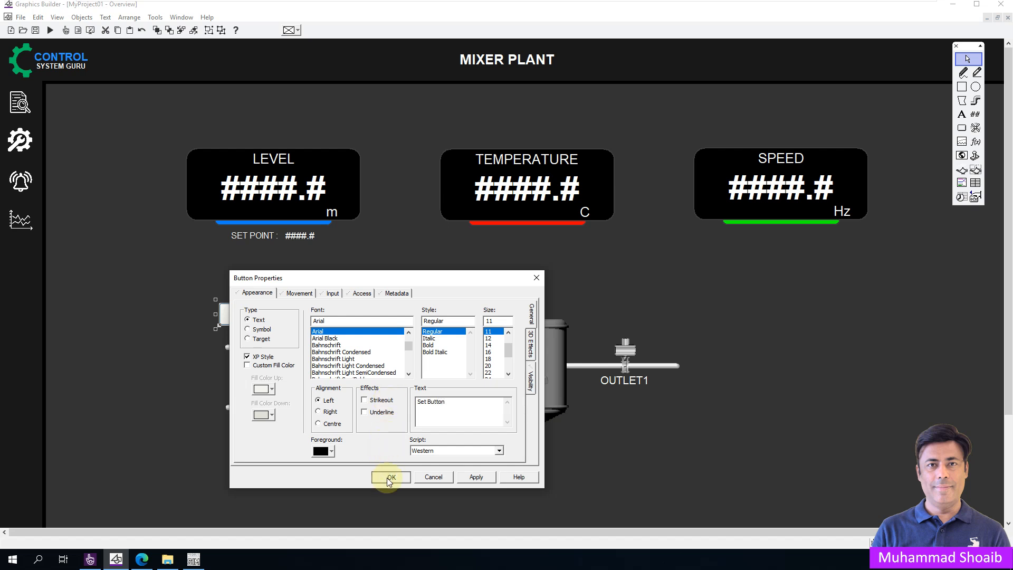
{"action": "left_click", "coordinate": [389, 477]}
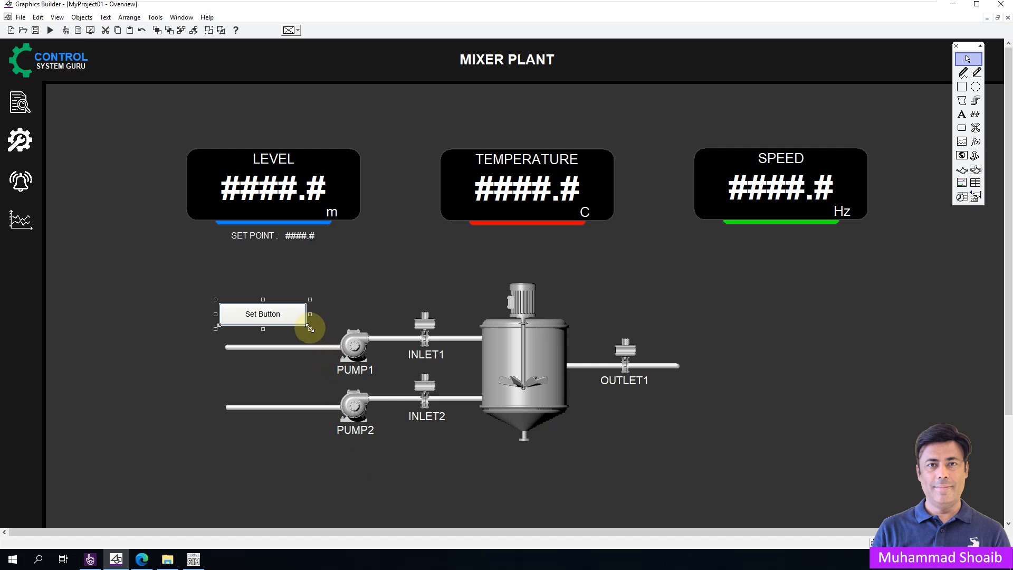
{"action": "left_click_drag", "start_coordinate": [310, 328], "coordinate": [285, 305]}
Copy the Motor_Run tag from the ON symbol condition of the PUMP1 symbol.
{"action": "double_click", "coordinate": [355, 347]}
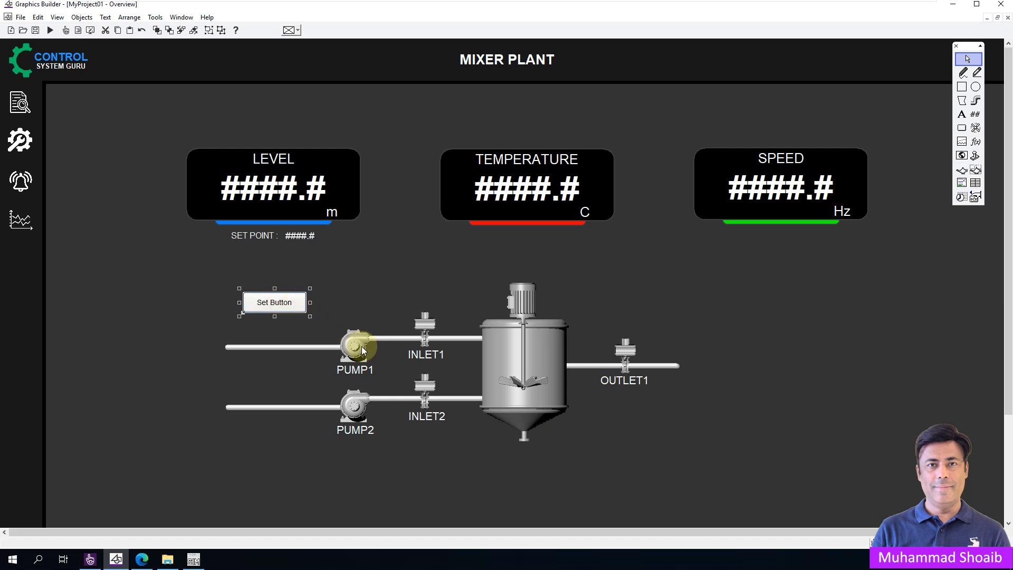
{"action": "left_click_drag", "start_coordinate": [395, 348], "coordinate": [362, 339]}
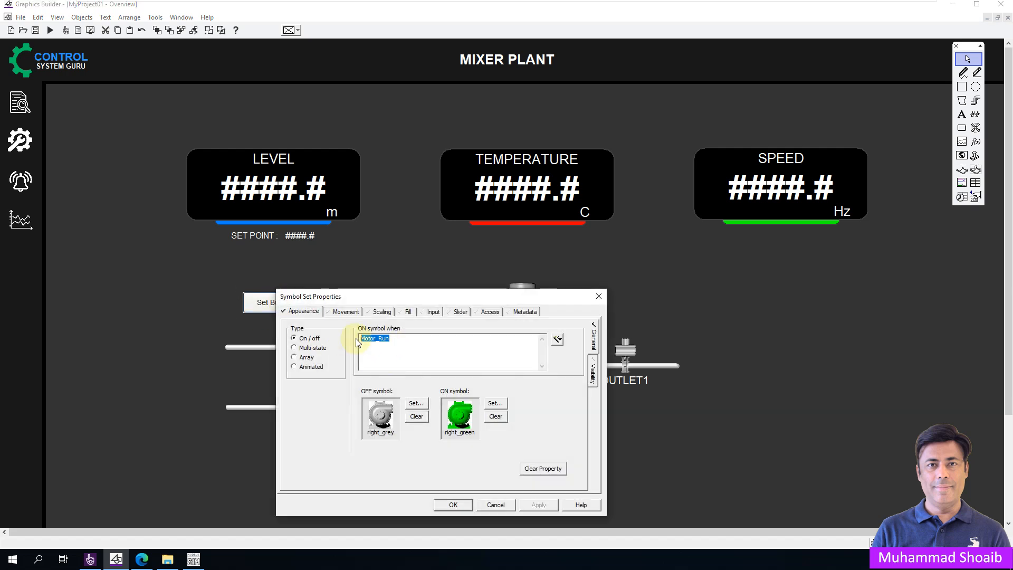
{"action": "right_click", "coordinate": [369, 343]}
{"action": "left_click", "coordinate": [396, 373]}
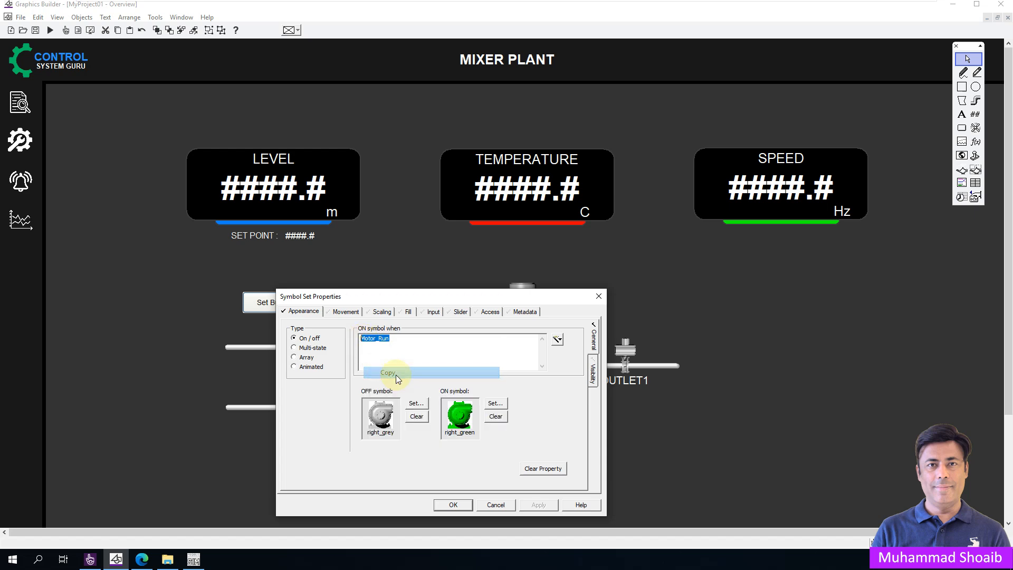
{"action": "left_click", "coordinate": [599, 296]}
Assign the up command "Motor_Run = 1" to the Set Button.
{"action": "double_click", "coordinate": [274, 302]}
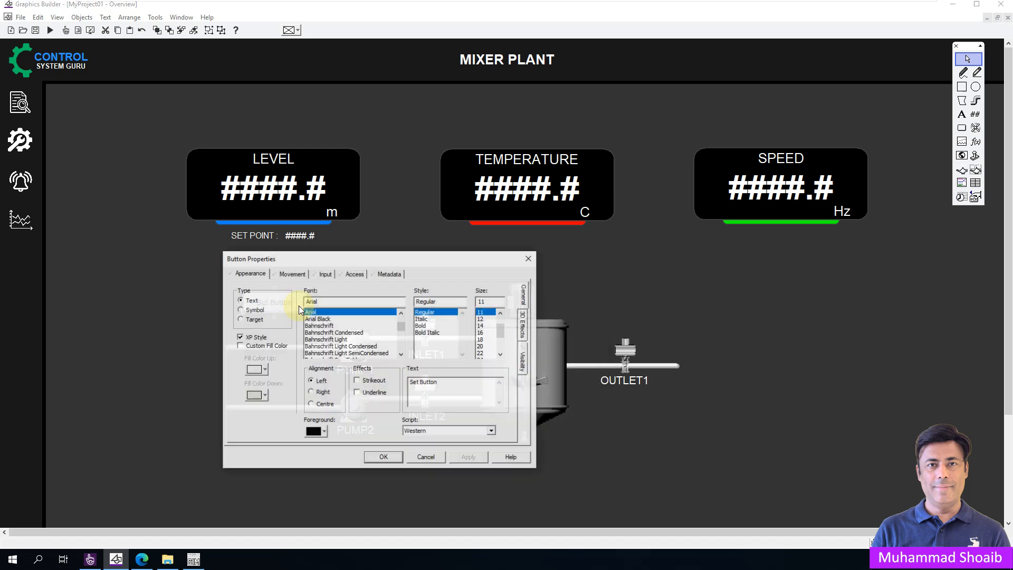
{"action": "left_click", "coordinate": [325, 273]}
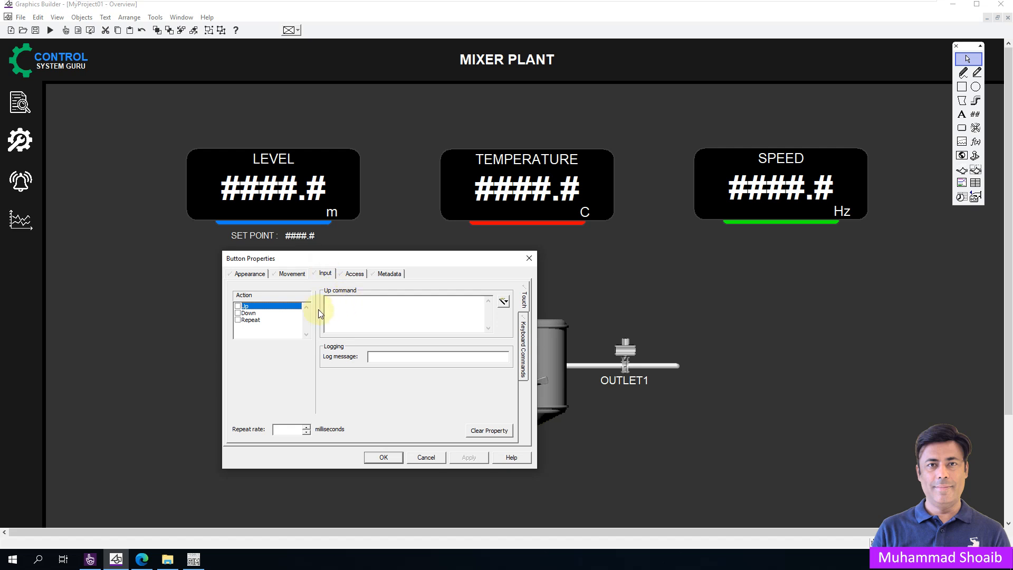
{"action": "left_click", "coordinate": [346, 314]}
{"action": "key", "text": "ctrl+v"}
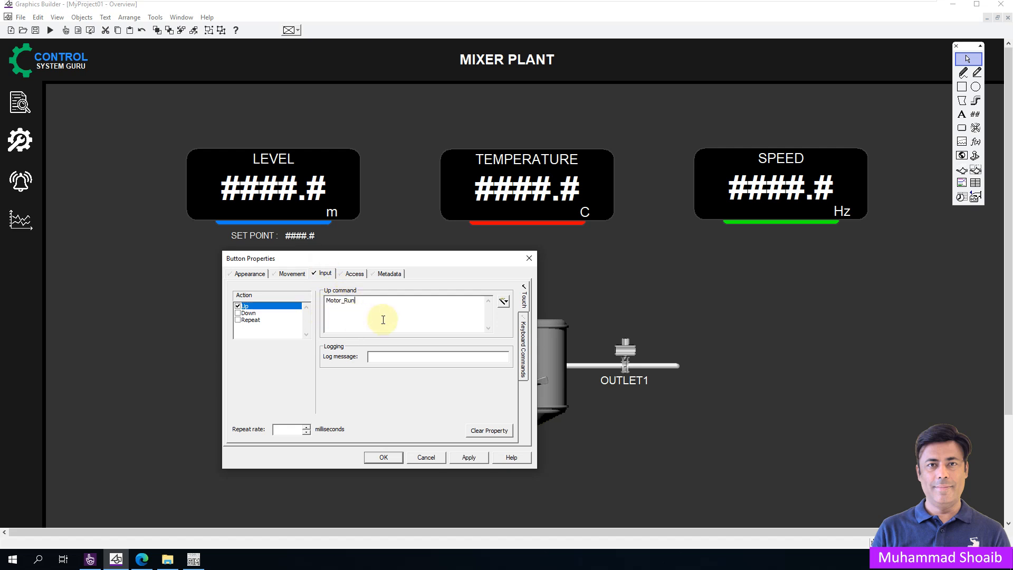
{"action": "type", "text": "= 1"}
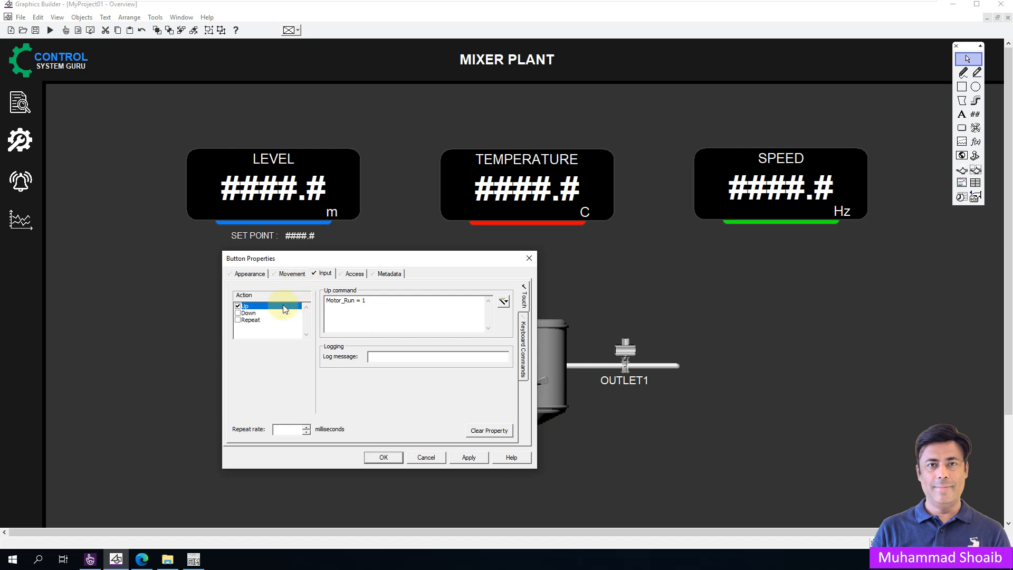
{"action": "left_click_drag", "start_coordinate": [315, 254], "coordinate": [488, 222]}
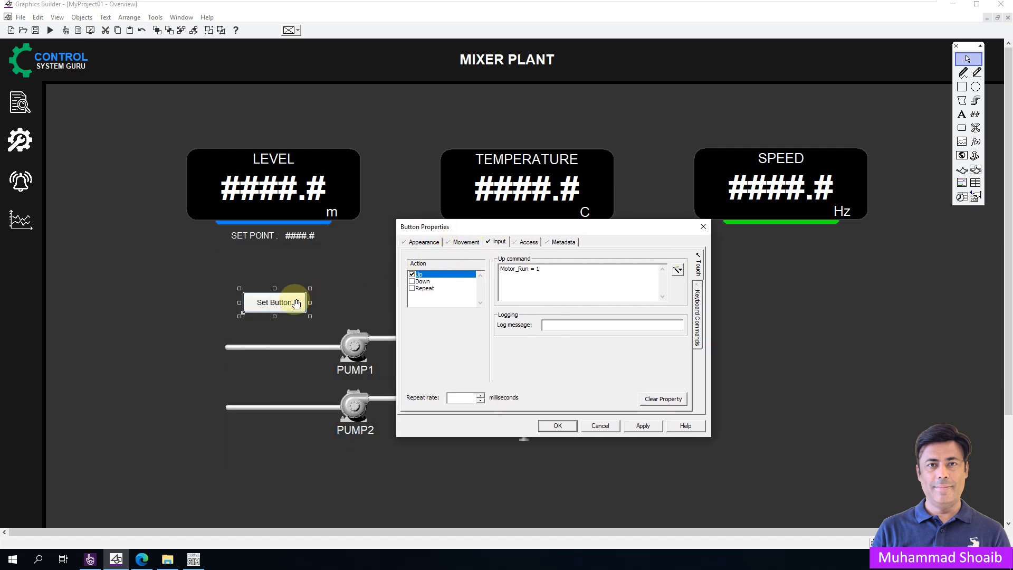
{"action": "left_click", "coordinate": [558, 425]}
Duplicate the Set Button and place the copy beside it, just above PUMP1.
{"action": "right_click", "coordinate": [287, 302]}
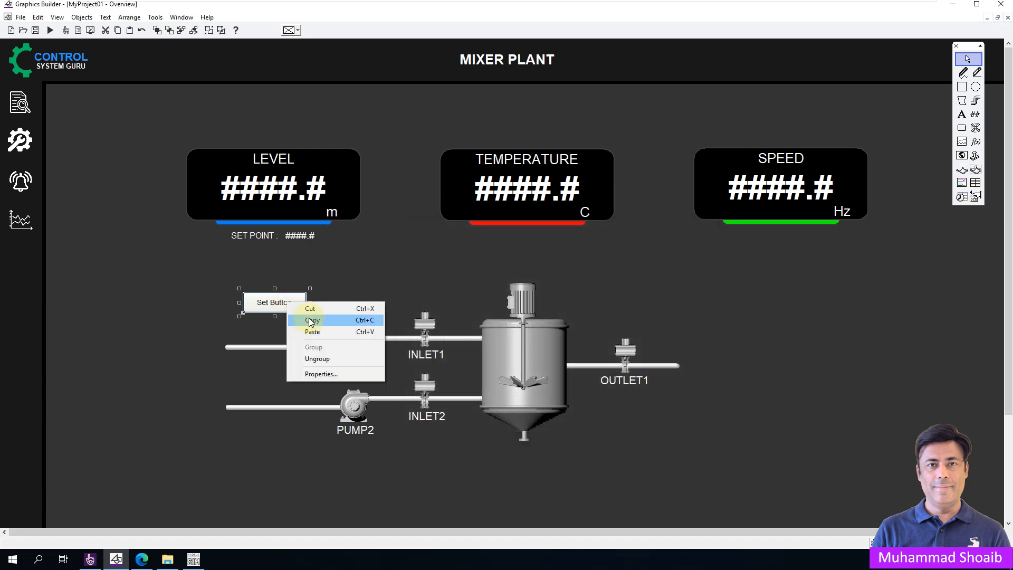
{"action": "left_click", "coordinate": [312, 321]}
{"action": "right_click", "coordinate": [332, 293]}
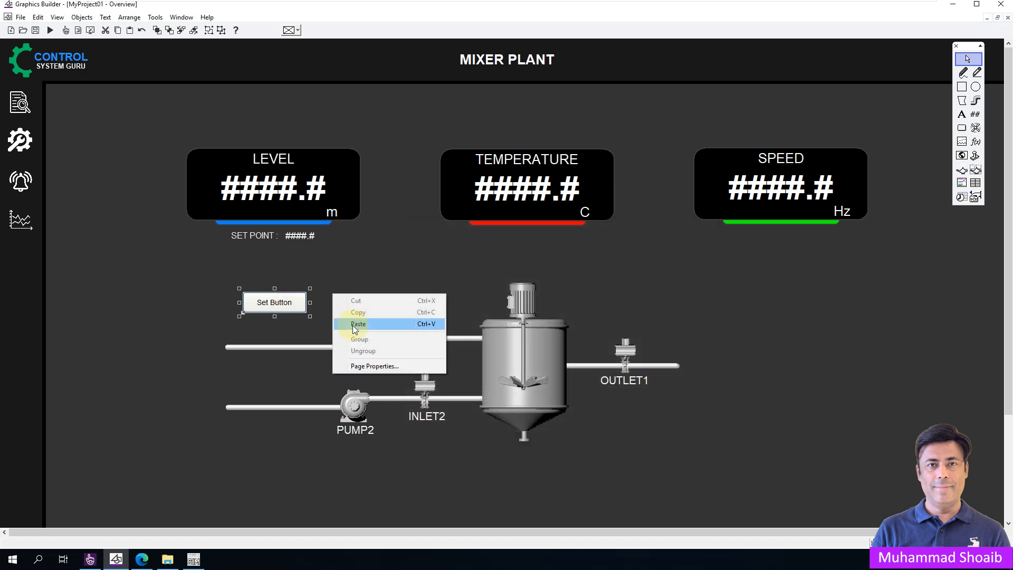
{"action": "left_click", "coordinate": [358, 324]}
{"action": "left_click_drag", "start_coordinate": [349, 303], "coordinate": [330, 304]}
Change the copied button's label to "Reset Button".
{"action": "double_click", "coordinate": [332, 302]}
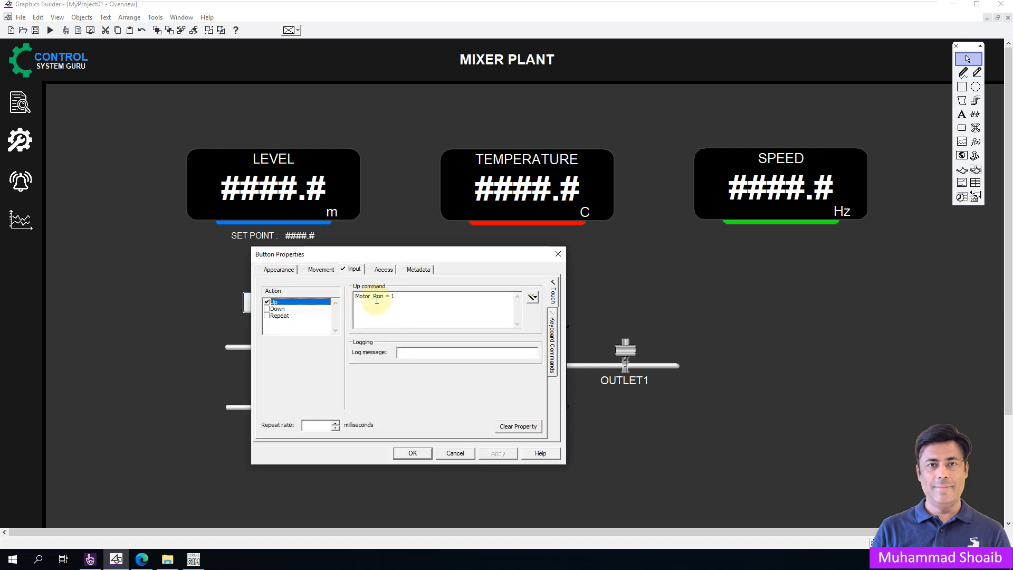
{"action": "left_click", "coordinate": [279, 270]}
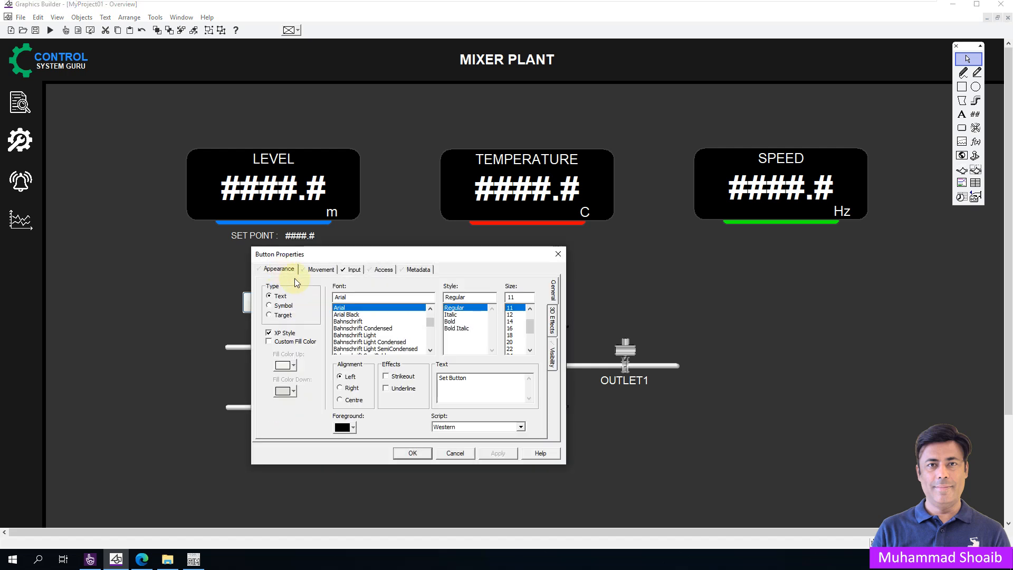
{"action": "double_click", "coordinate": [444, 378]}
{"action": "type", "text": "R"}
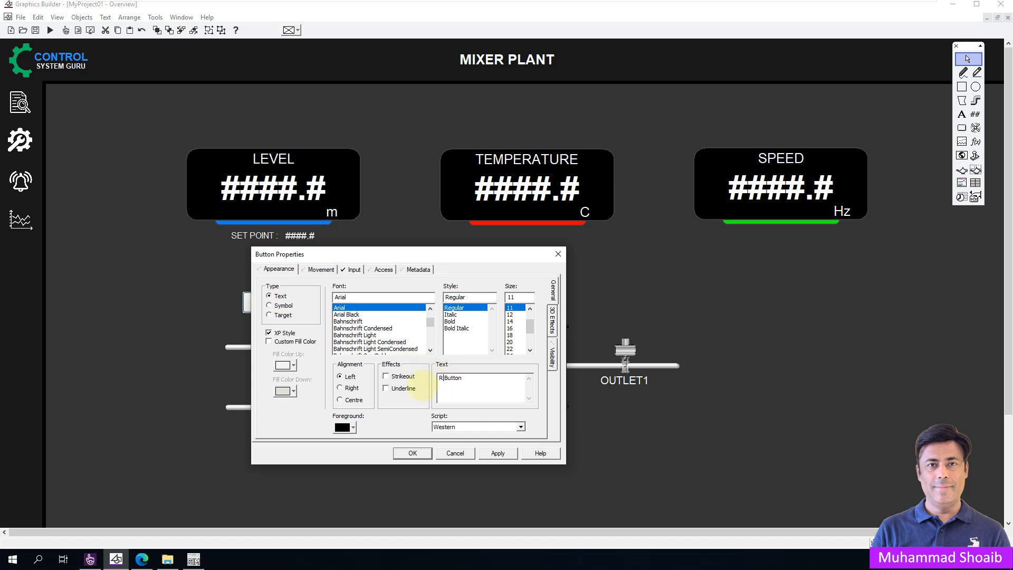
{"action": "type", "text": "eset"}
Set the Reset Button's up command to "Motor_Run = 0" and recheck the command in its properties.
{"action": "left_click", "coordinate": [349, 275]}
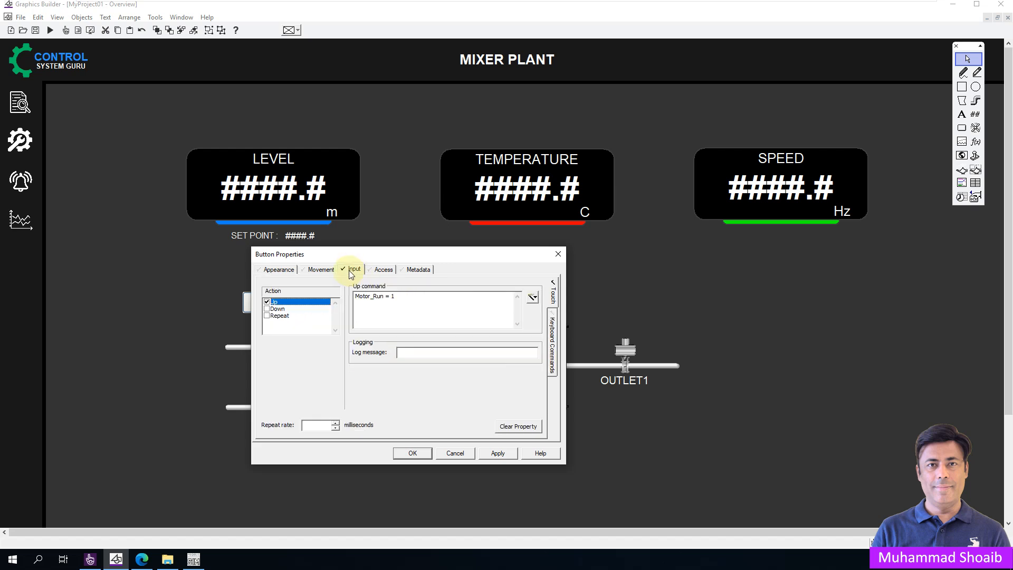
{"action": "left_click", "coordinate": [408, 300]}
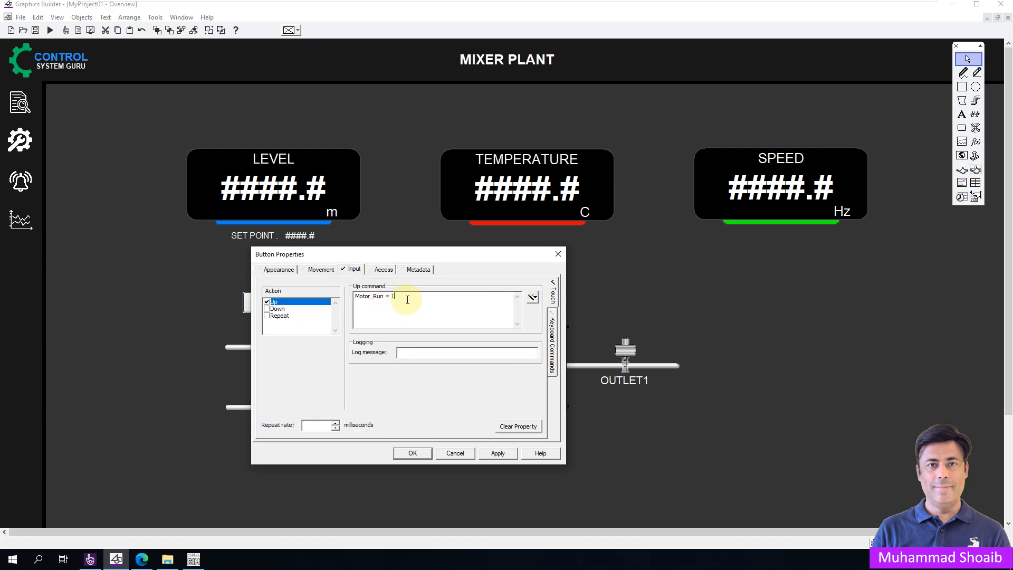
{"action": "key", "text": "BackSpace"}
{"action": "type", "text": "0"}
{"action": "left_click", "coordinate": [415, 452]}
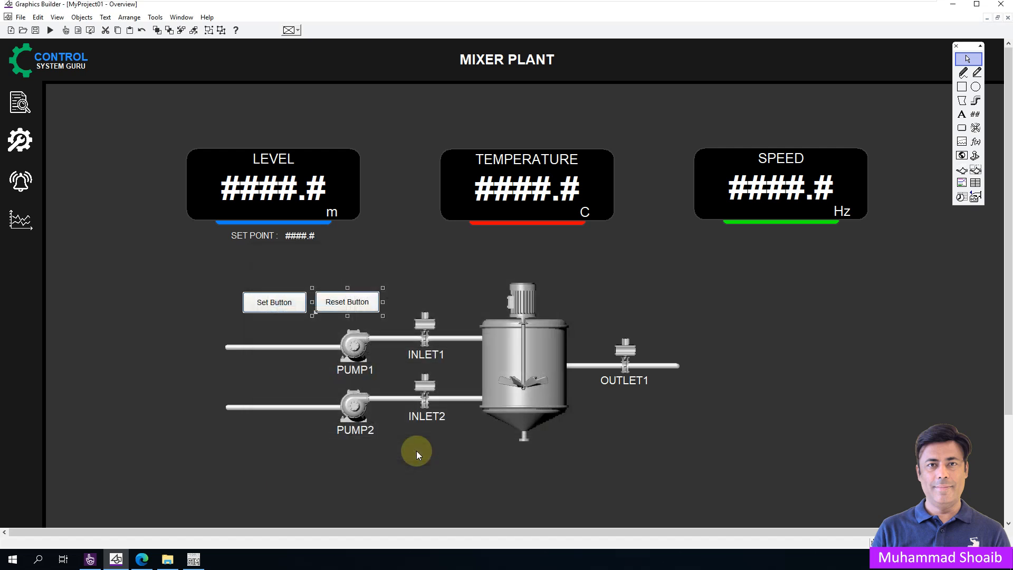
{"action": "double_click", "coordinate": [360, 303]}
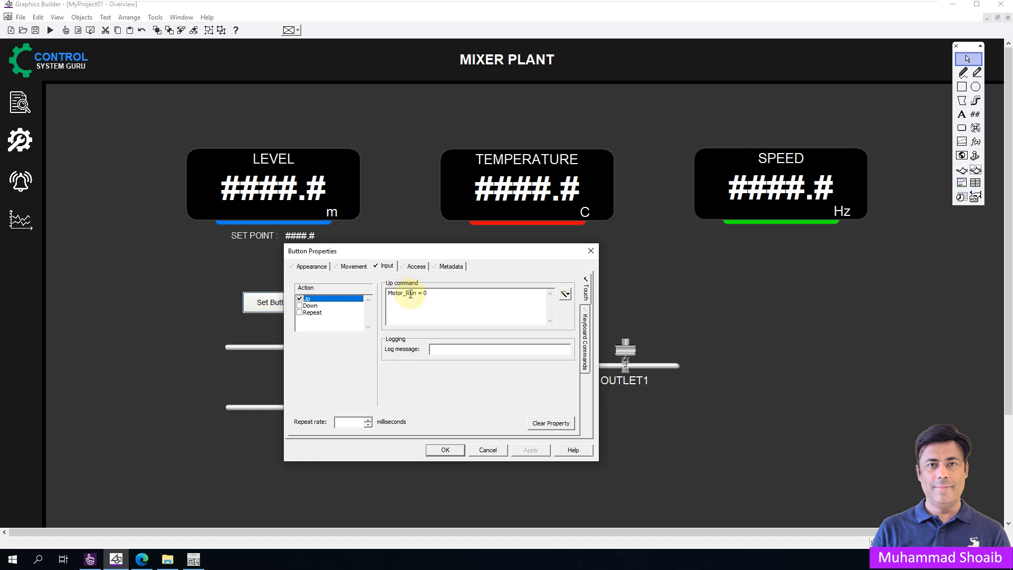
{"action": "left_click", "coordinate": [445, 450]}
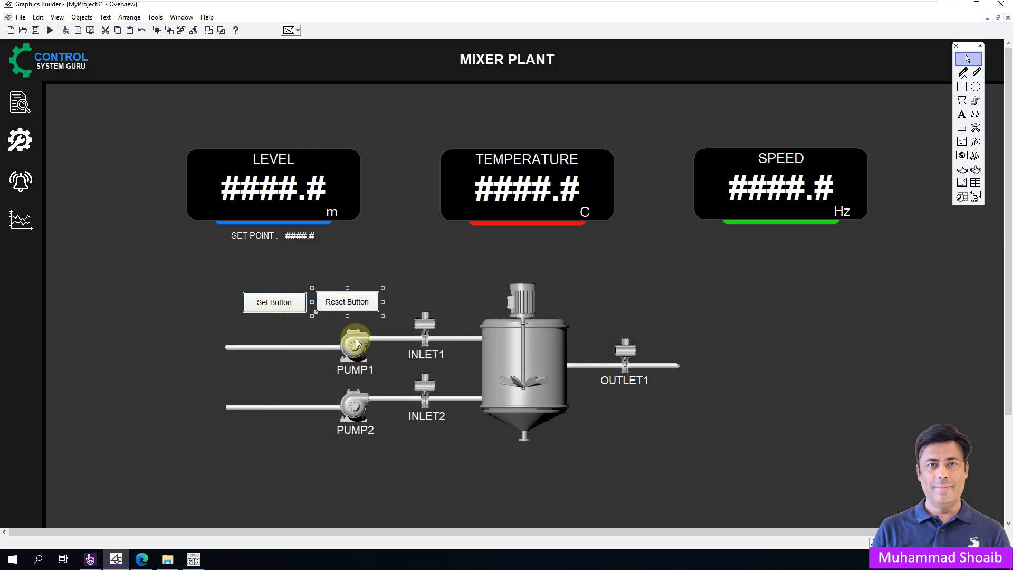
Move the Set Button and Reset Button together so the pair sits over PUMP1, towards INLET1.
{"action": "left_click", "coordinate": [338, 304]}
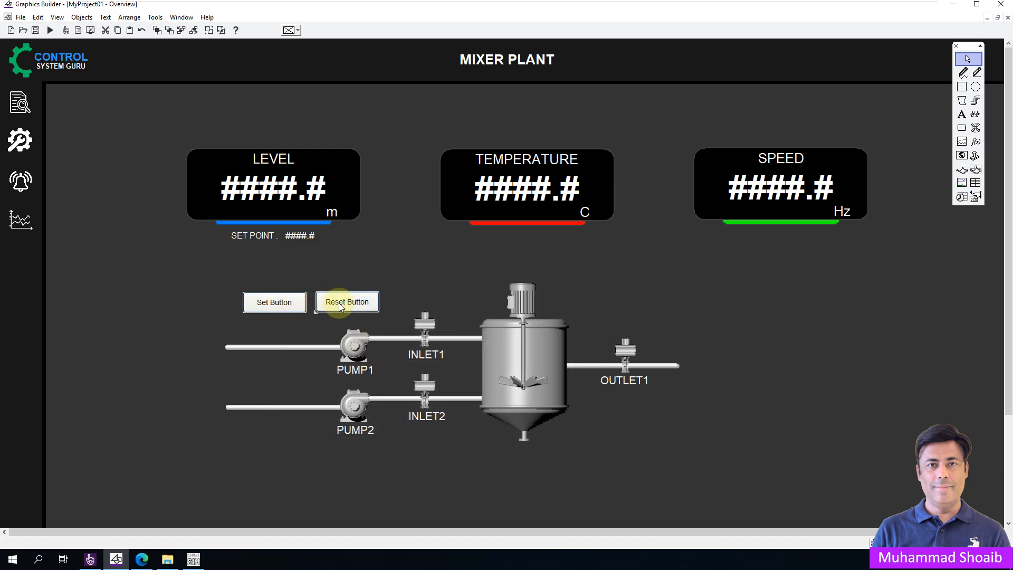
{"action": "left_click", "coordinate": [301, 309]}
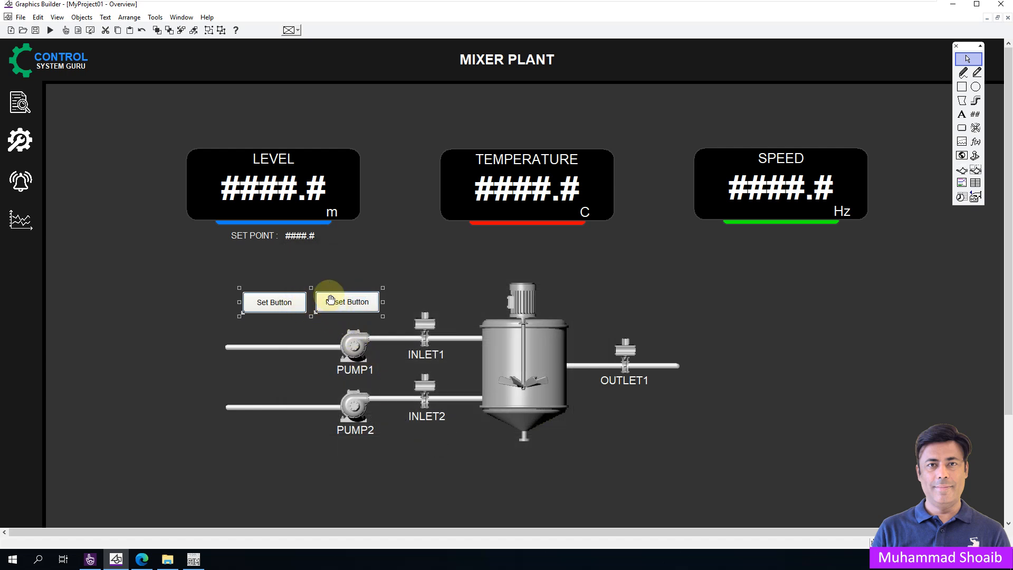
{"action": "left_click_drag", "start_coordinate": [337, 302], "coordinate": [381, 304]}
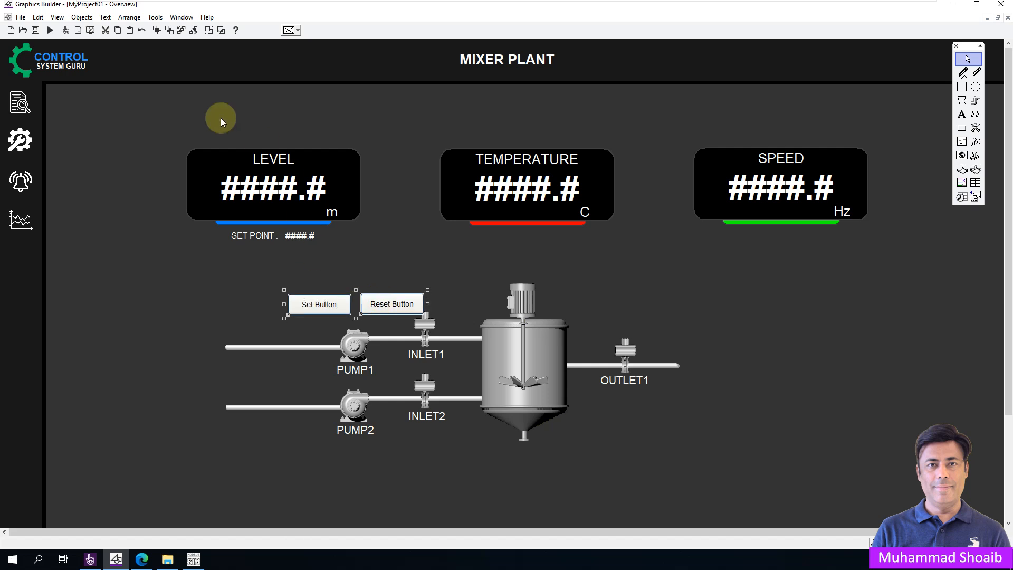
Align the Set Button and Reset Button vertically by their tops and move the pair slightly up, away from PUMP1.
{"action": "left_click", "coordinate": [130, 19]}
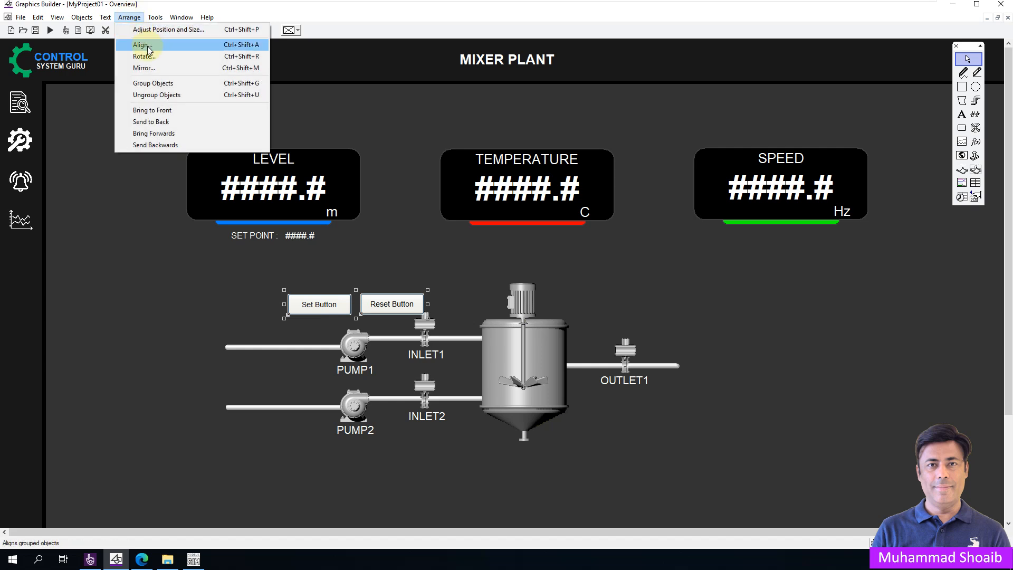
{"action": "left_click", "coordinate": [141, 46]}
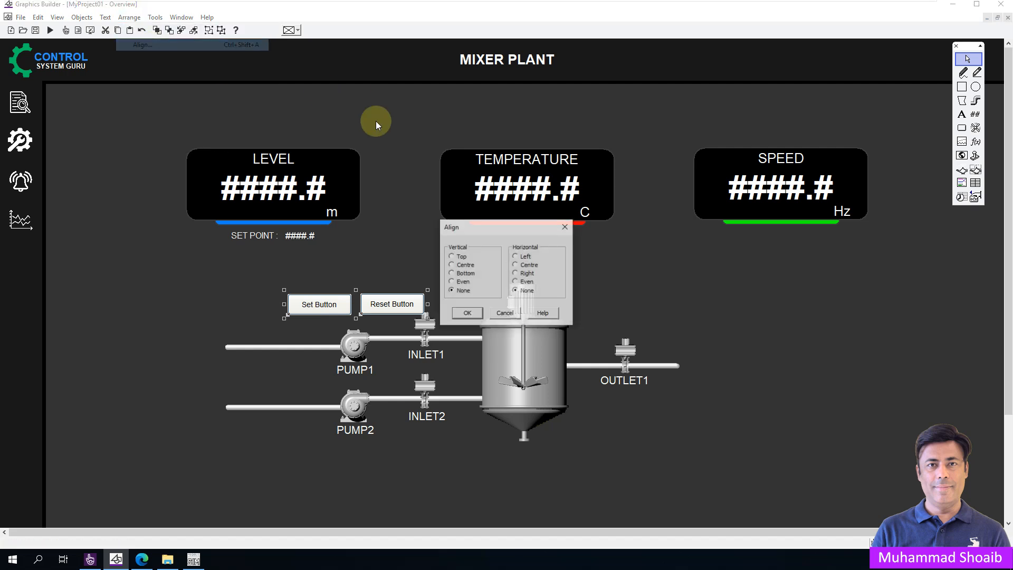
{"action": "left_click", "coordinate": [461, 257]}
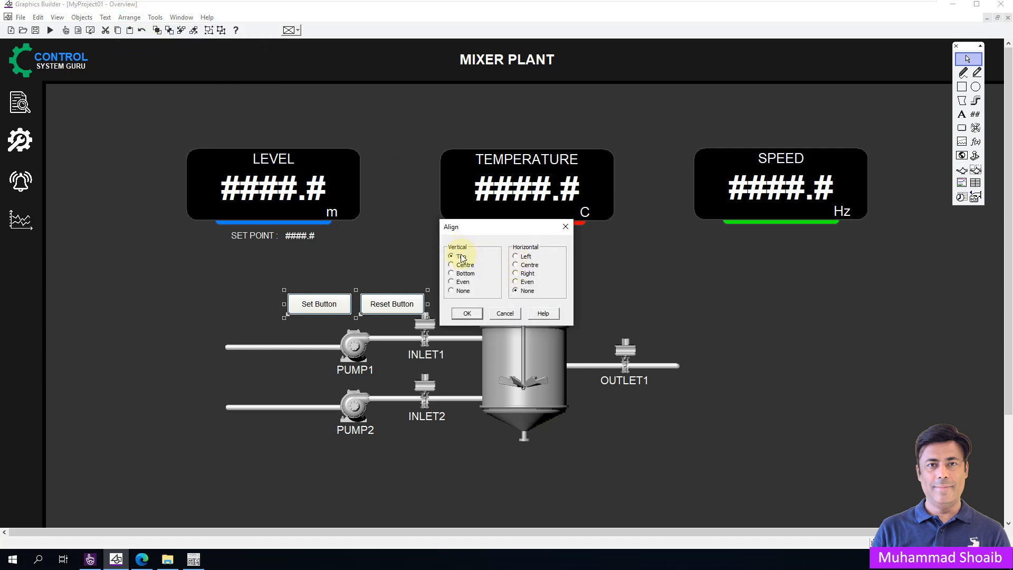
{"action": "left_click", "coordinate": [472, 312]}
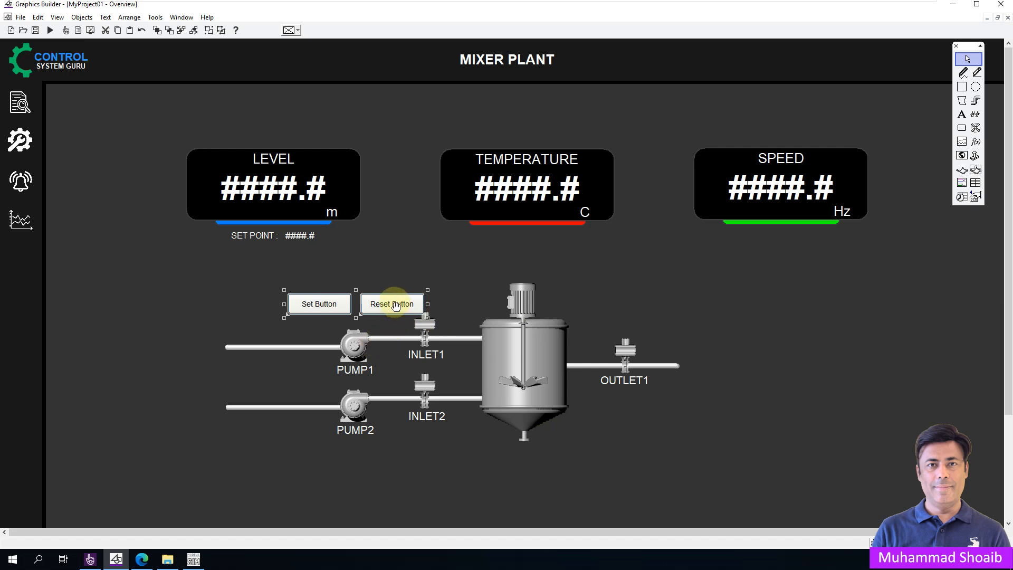
{"action": "left_click_drag", "start_coordinate": [391, 302], "coordinate": [392, 296]}
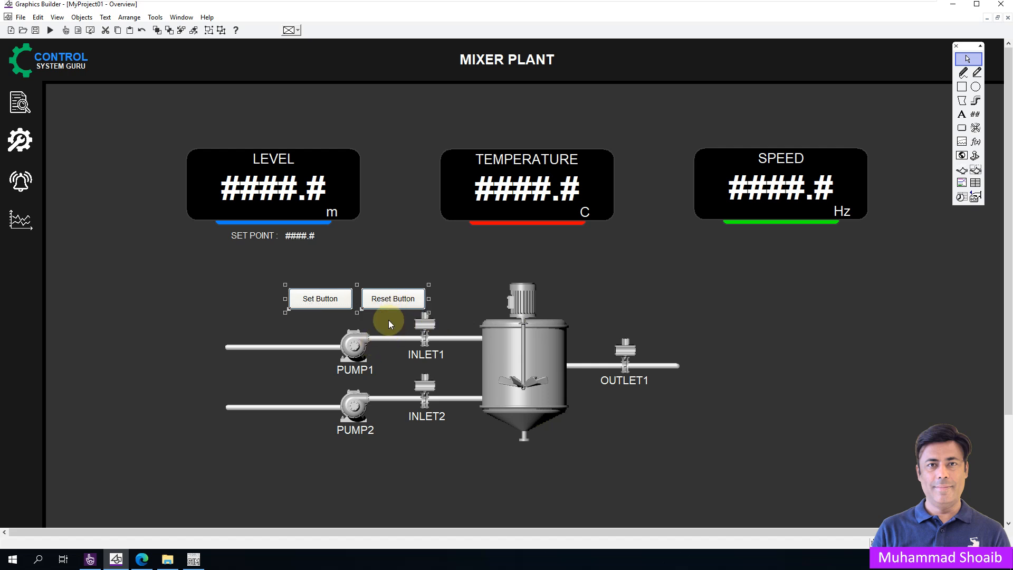
Deselect the two buttons, save the Overview page and close it.
{"action": "left_click", "coordinate": [362, 345]}
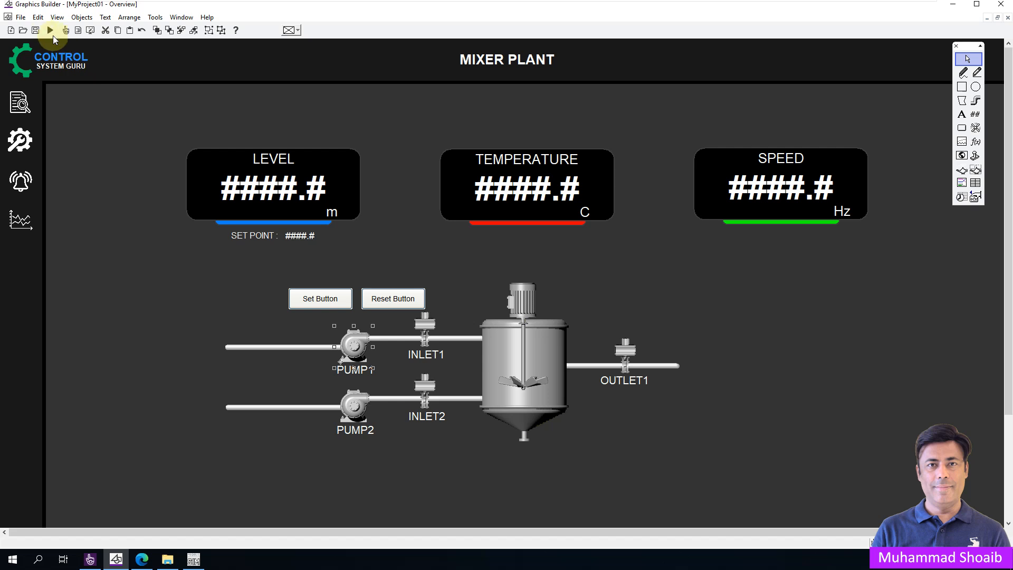
{"action": "left_click", "coordinate": [36, 31]}
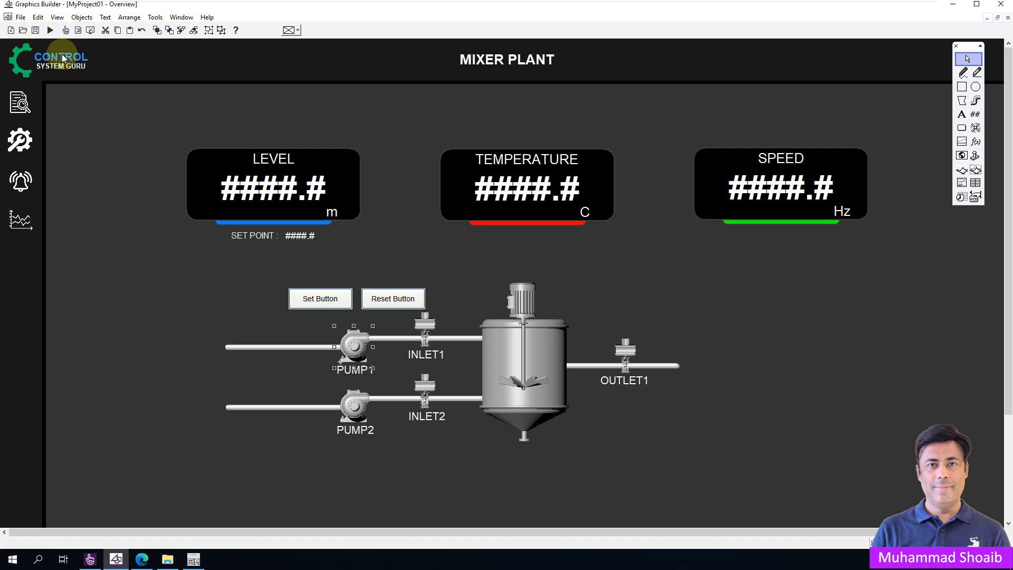
{"action": "left_click", "coordinate": [1008, 17]}
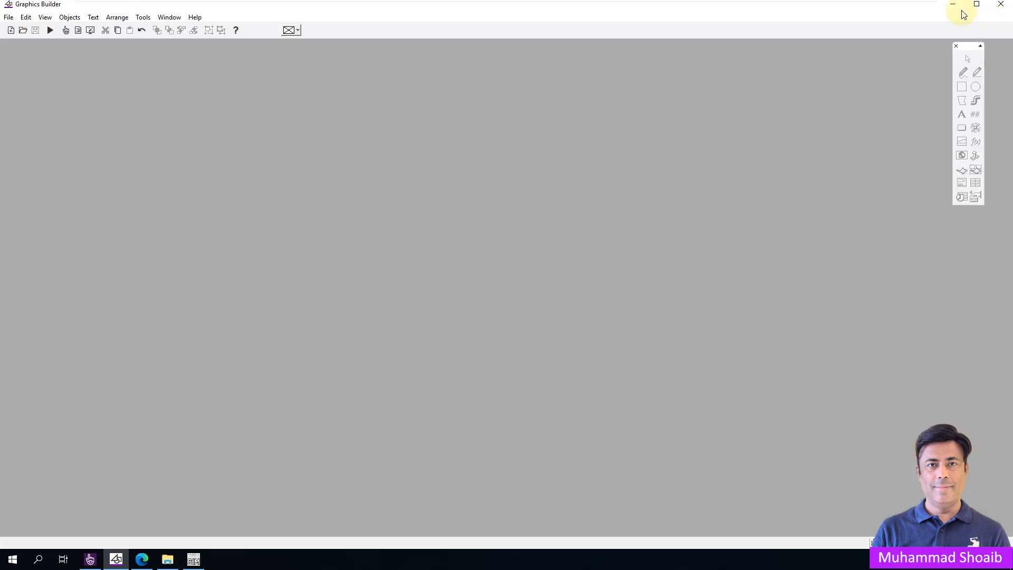
Switch to Plant SCADA Studio, compile MyProject01 and run it in demo mode.
{"action": "left_click", "coordinate": [954, 4]}
{"action": "left_click", "coordinate": [10, 199]}
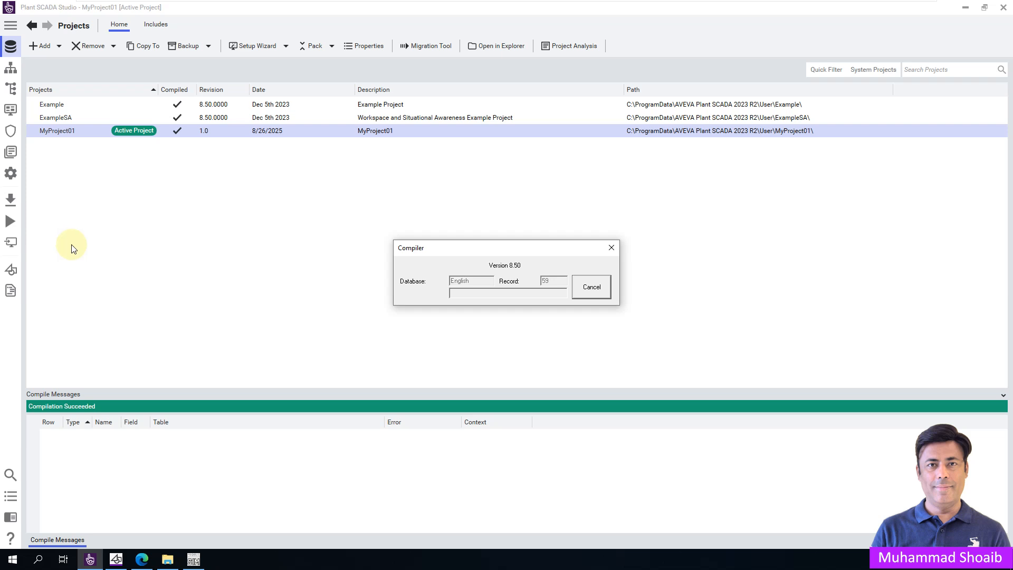
{"action": "left_click", "coordinate": [10, 220]}
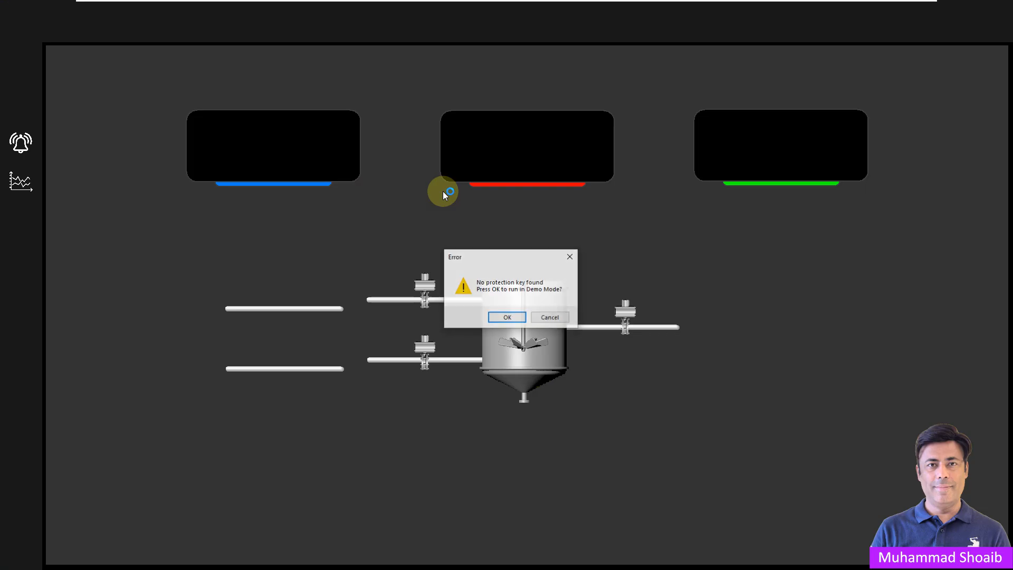
{"action": "left_click", "coordinate": [500, 317]}
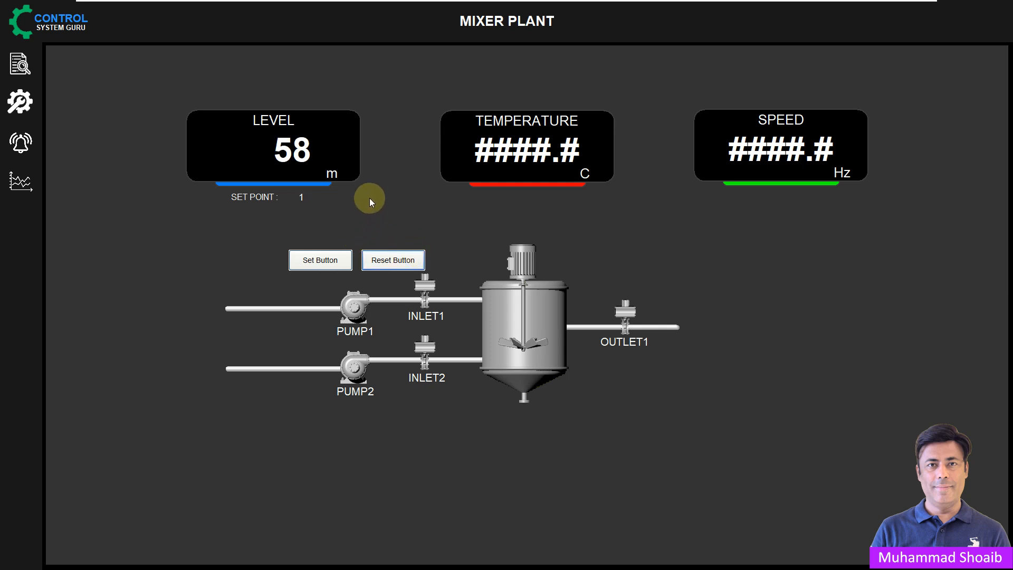
Test PUMP1 in the running Mixer Plant page by switching it on with Set Button and off with Reset Button, twice.
{"action": "left_click", "coordinate": [333, 264]}
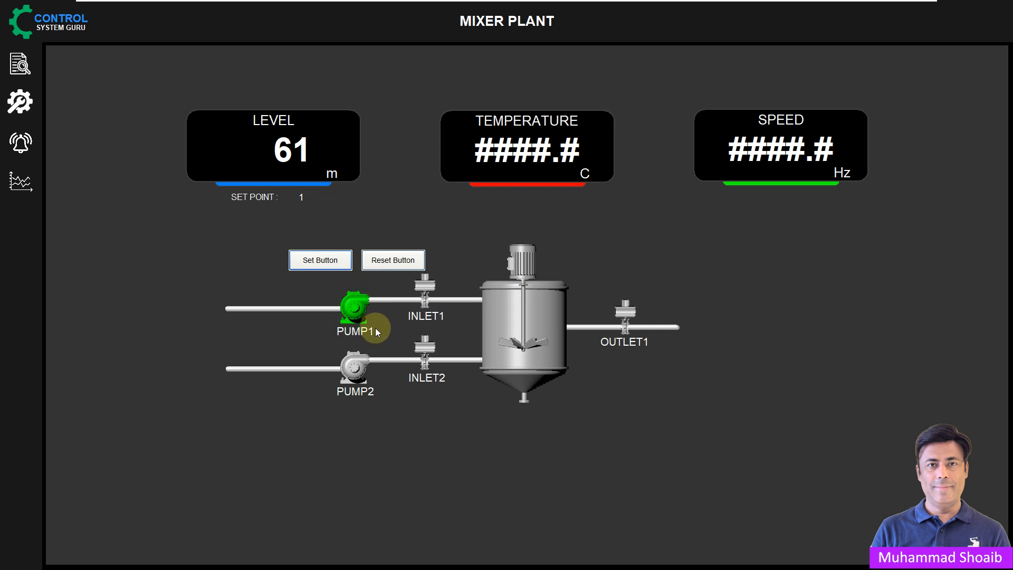
{"action": "left_click", "coordinate": [393, 264]}
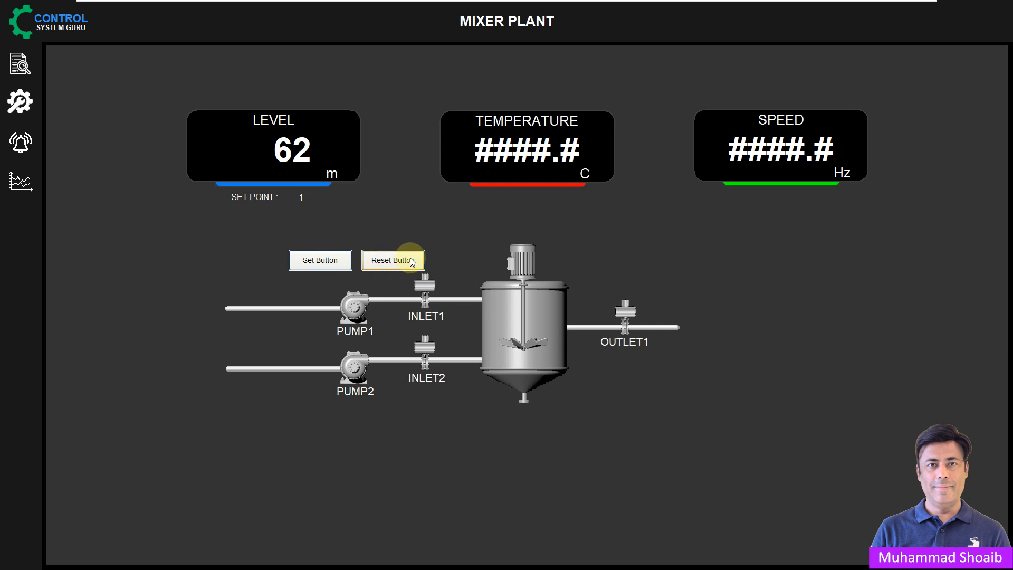
{"action": "left_click", "coordinate": [329, 263]}
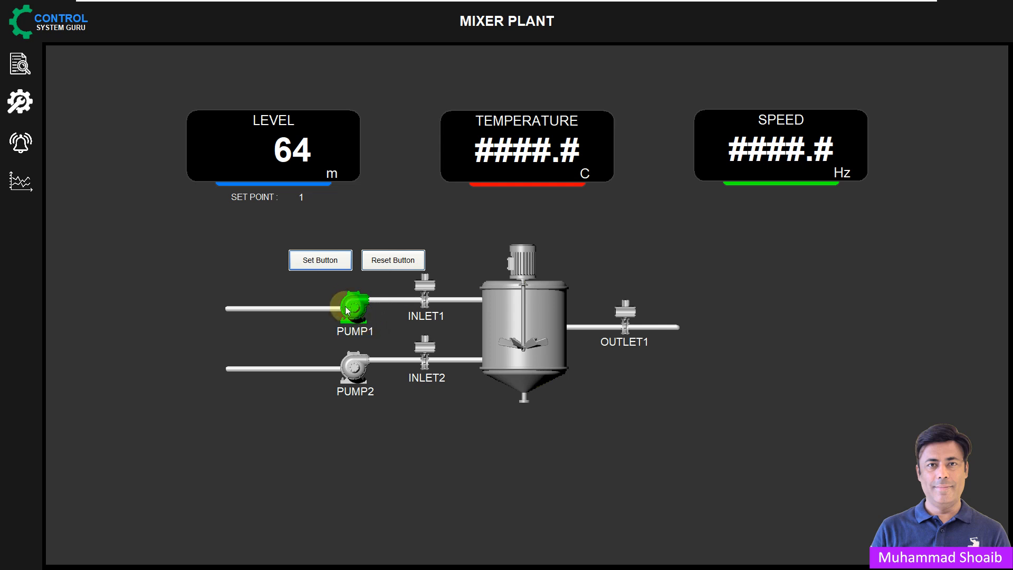
{"action": "left_click", "coordinate": [400, 264]}
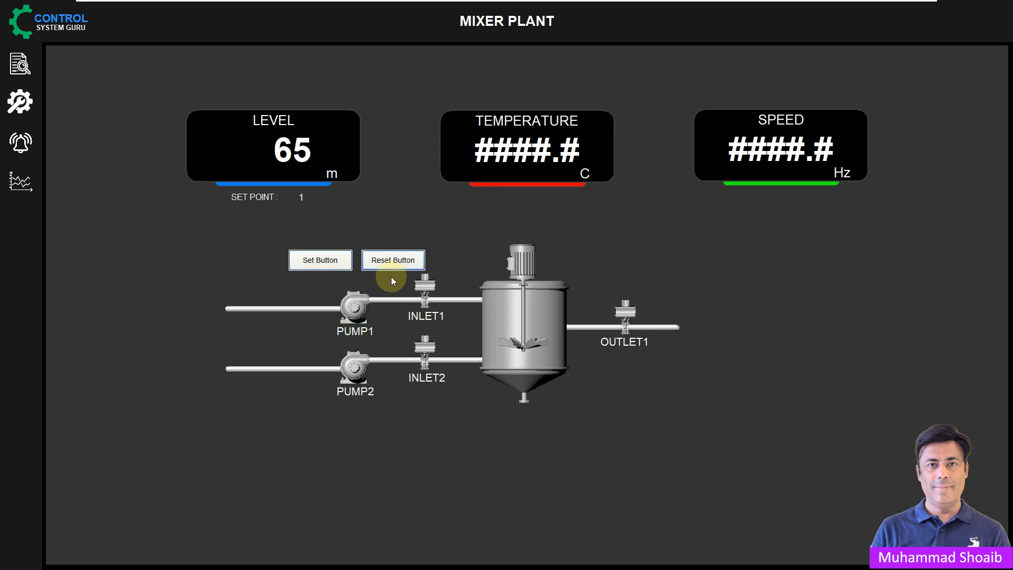